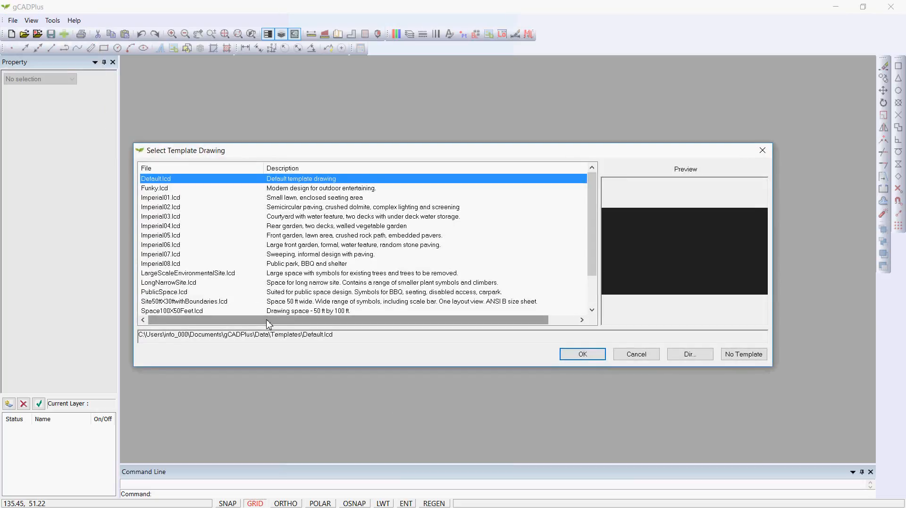
# Step: Start a new drawing from the Funky.lcd template
pyautogui.click(159, 191)
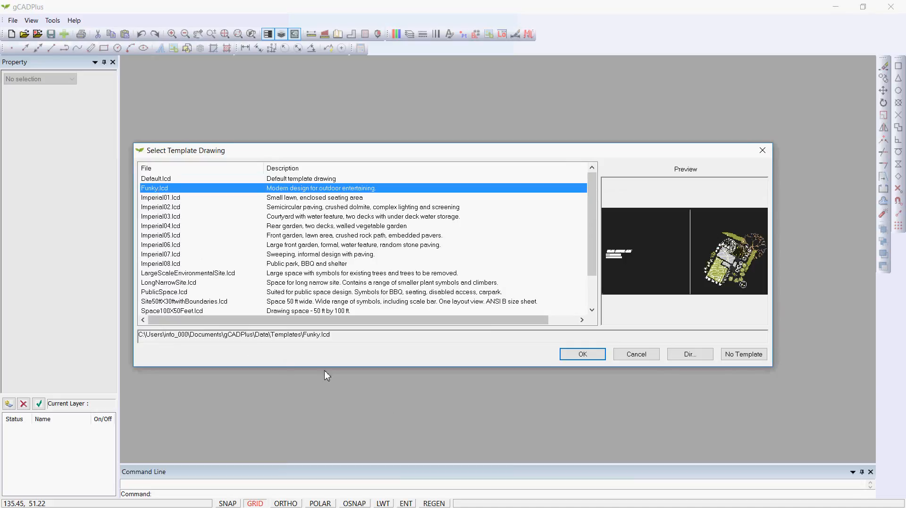
pyautogui.click(582, 355)
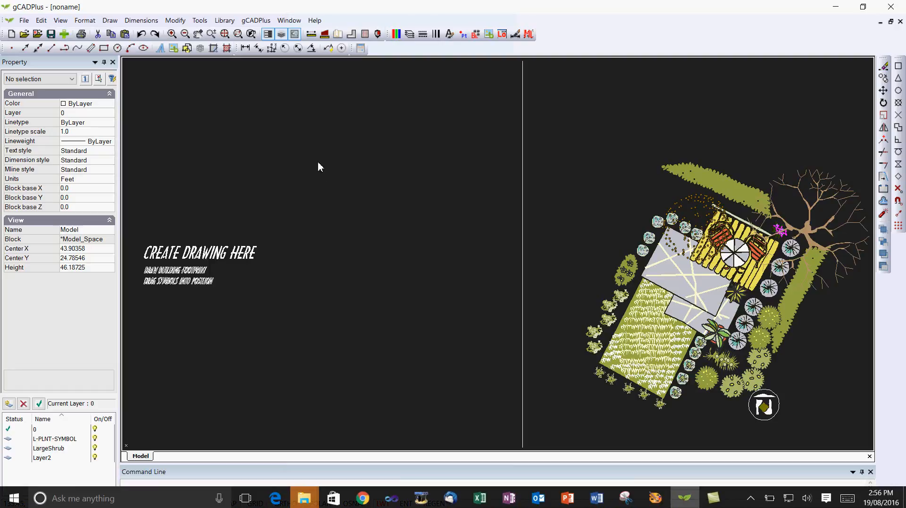
# Step: Measure the distance across the drawing, from above the CREATE DRAWING HERE text to the bare tree
pyautogui.click(311, 36)
pyautogui.click(312, 36)
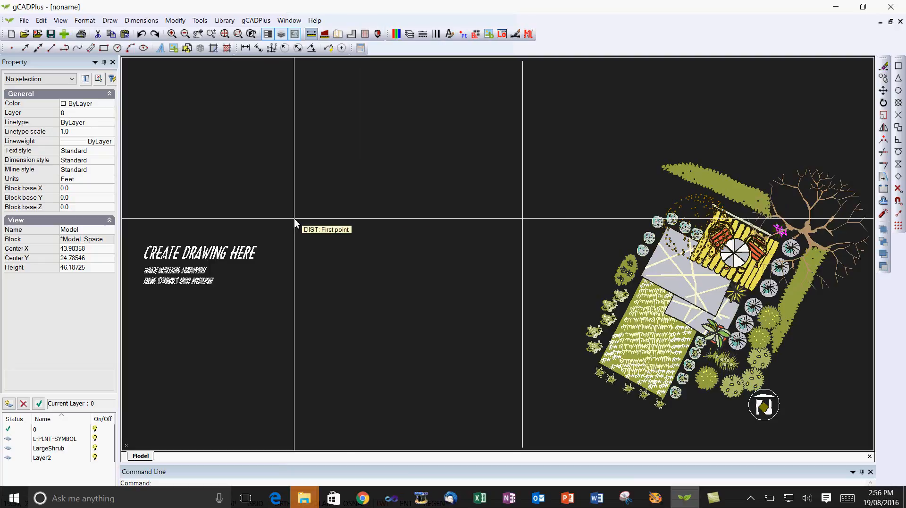
pyautogui.click(143, 205)
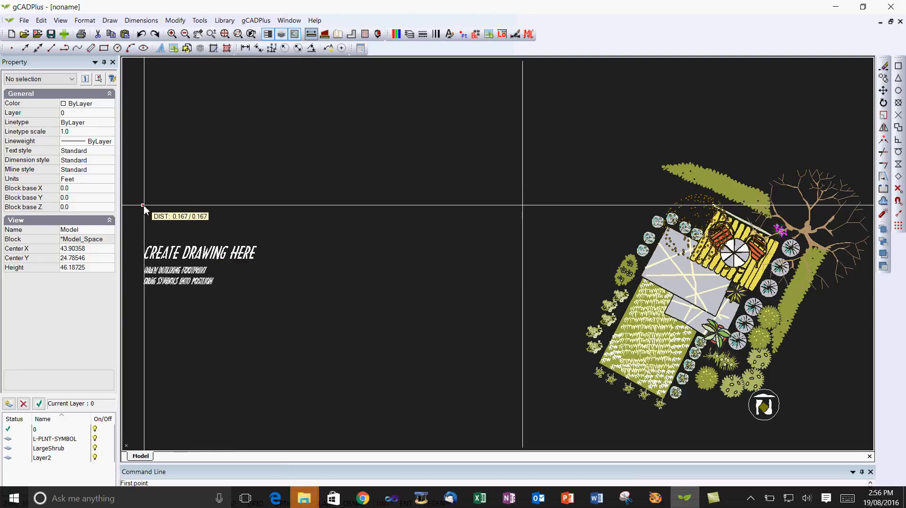
pyautogui.click(823, 210)
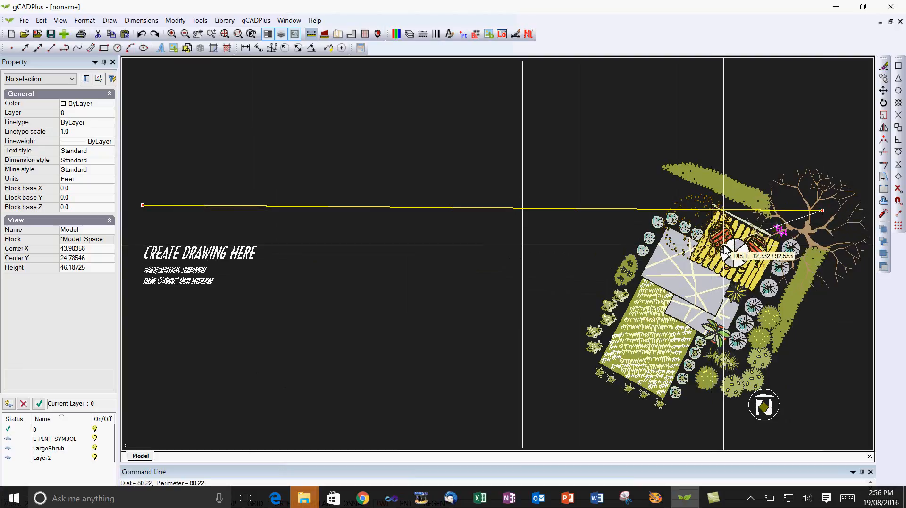
pyautogui.press('Escape')
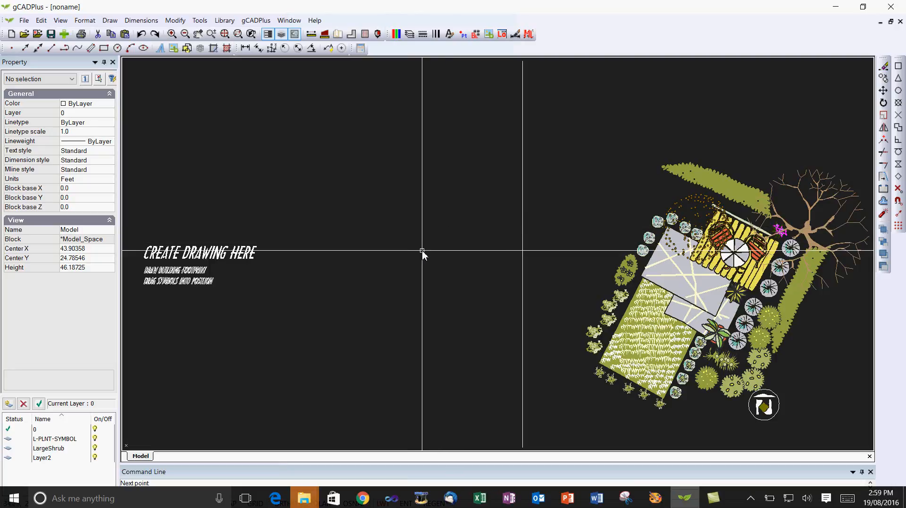
# Step: Measure the distance across the wider drawing space, from well outside the text to well beyond the garden symbols
pyautogui.scroll(-2, 432, 231)
pyautogui.scroll(-4, 433, 232)
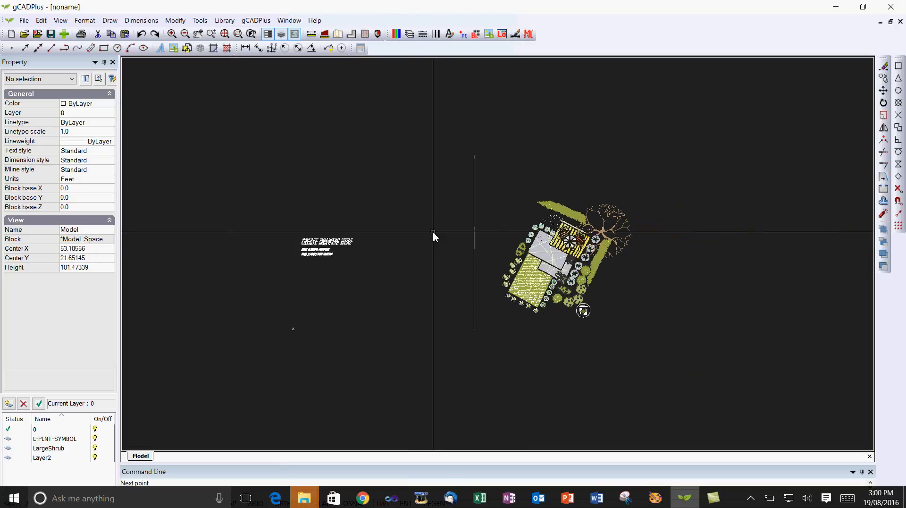
pyautogui.scroll(-2, 432, 232)
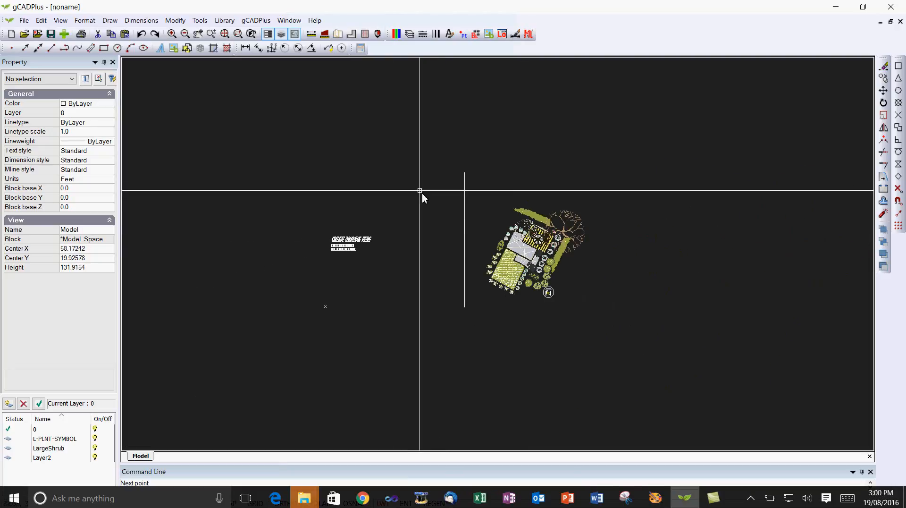
pyautogui.click(311, 34)
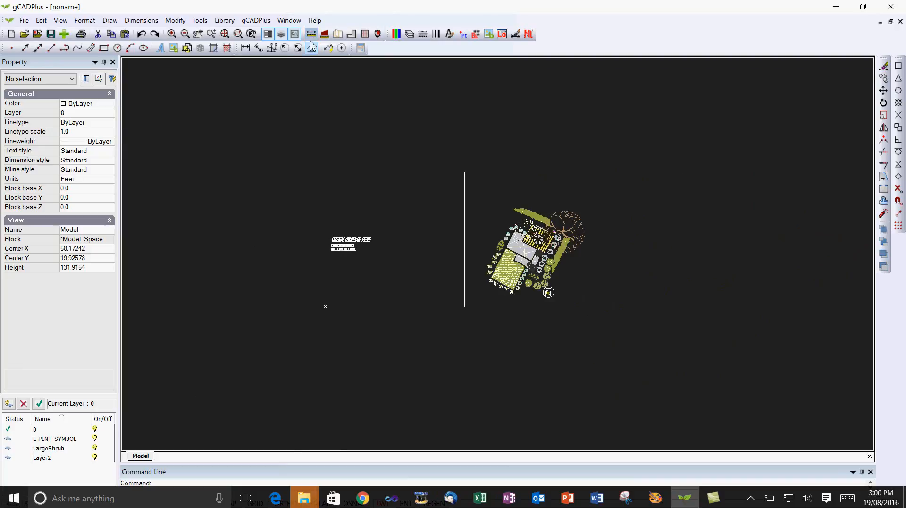
pyautogui.click(150, 261)
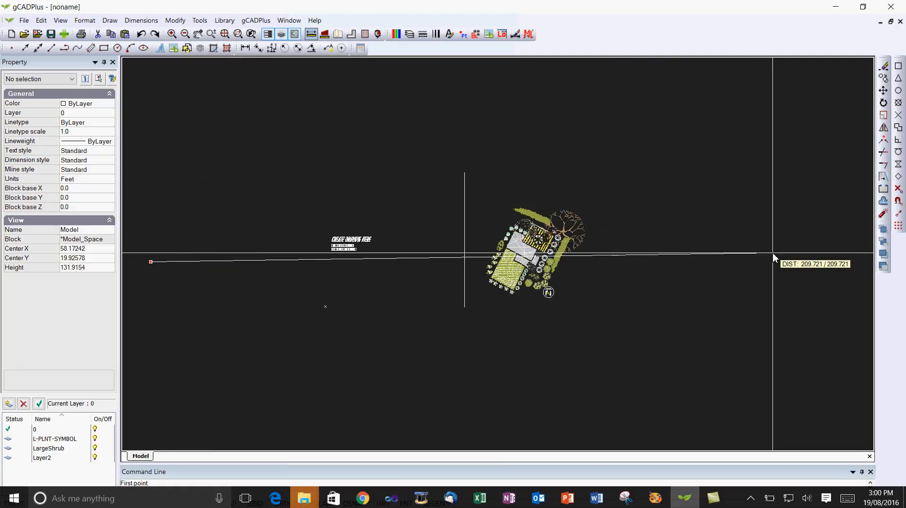
pyautogui.click(307, 162)
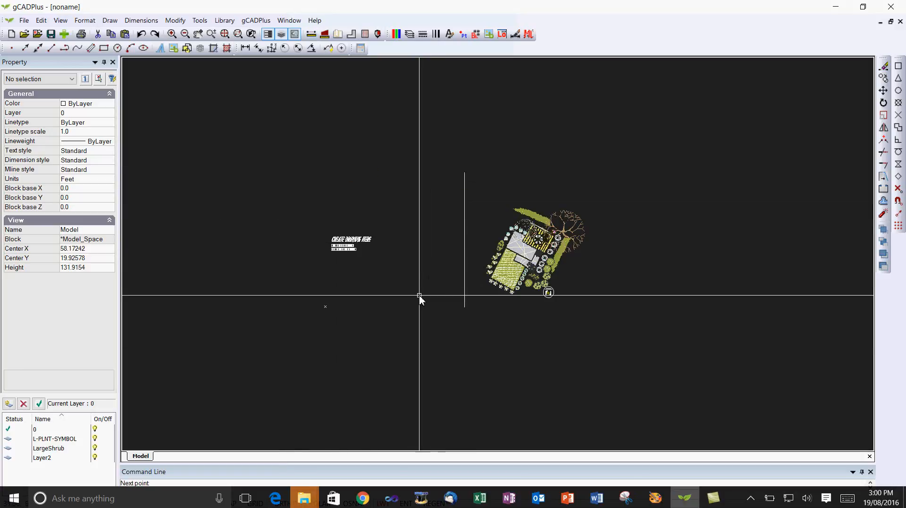
# Step: Inspect the length property of the vertical divider line and deselect the line
pyautogui.click(465, 269)
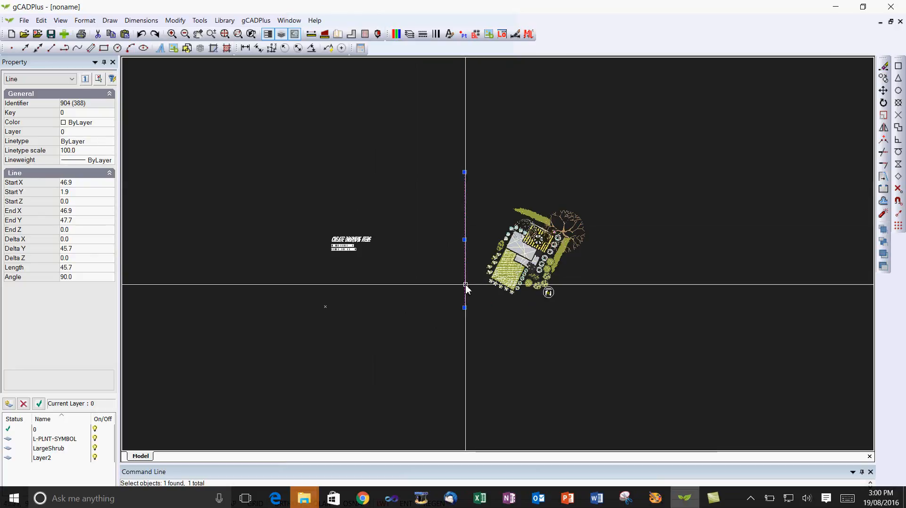
pyautogui.click(81, 268)
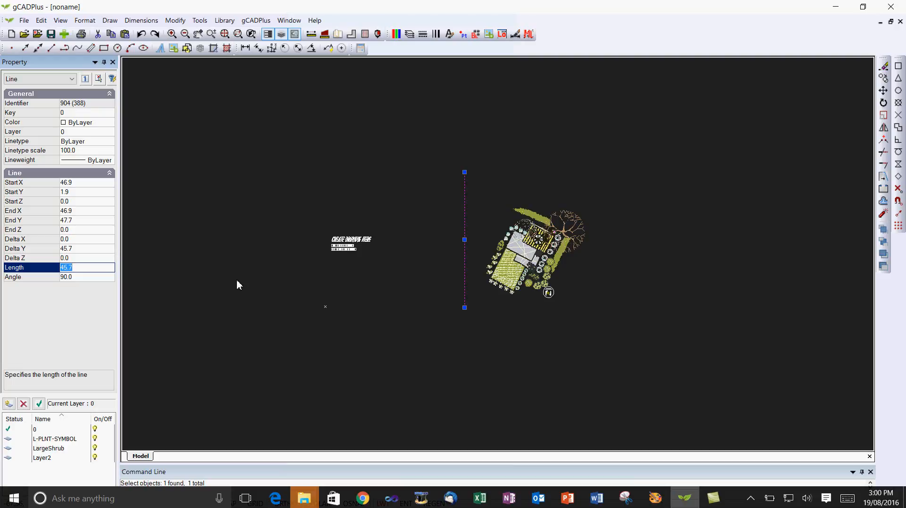
pyautogui.click(280, 315)
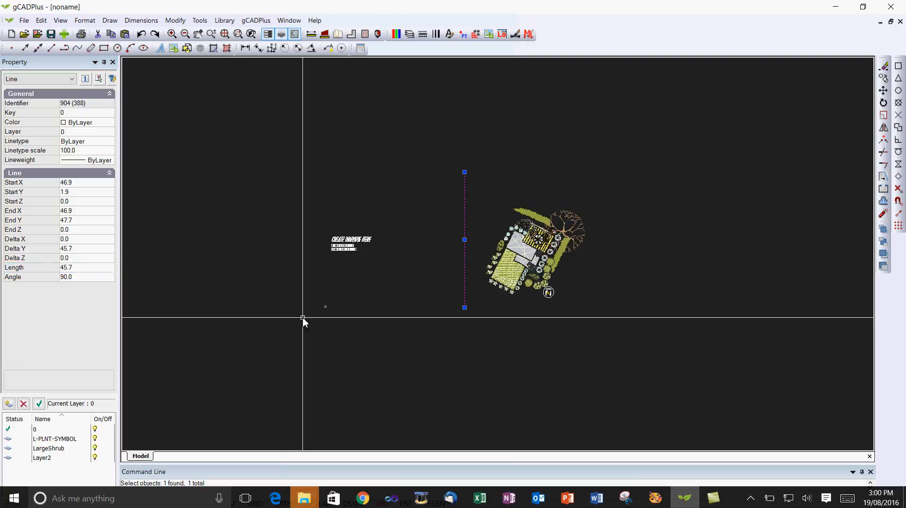
pyautogui.rightClick(303, 317)
pyautogui.click(324, 337)
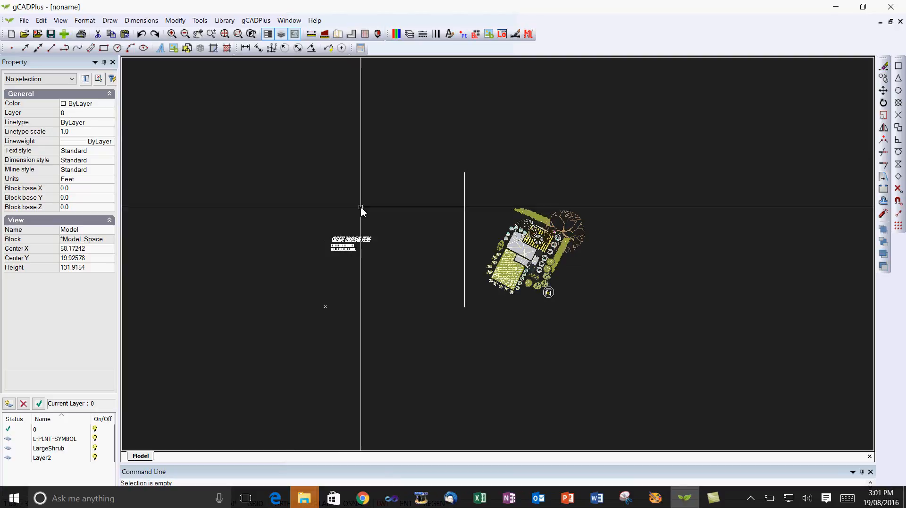
# Step: Erase the vertical divider line between the text and the garden symbols
pyautogui.click(464, 265)
pyautogui.rightClick(390, 256)
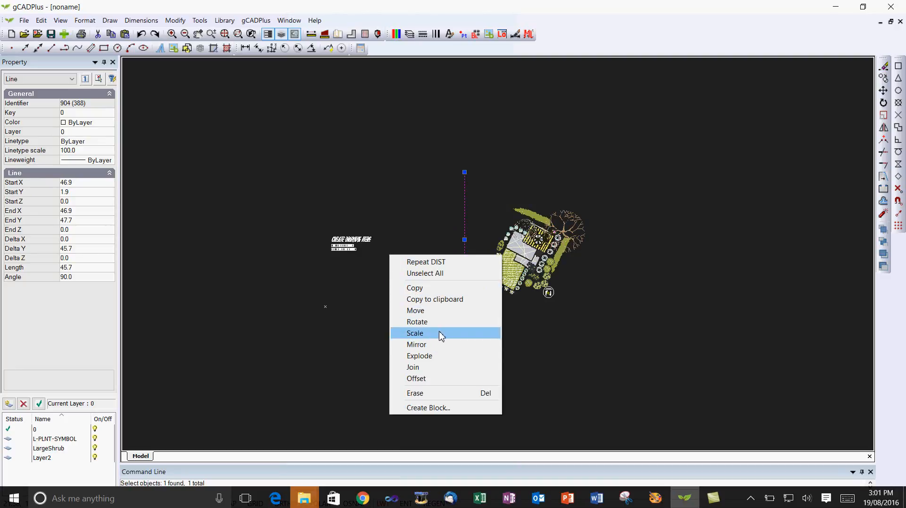
pyautogui.click(416, 393)
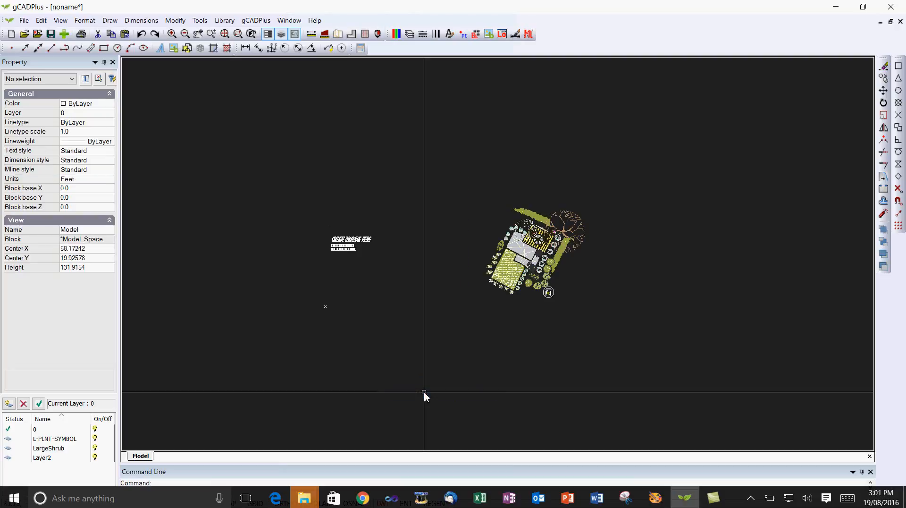
# Step: Erase the CREATE DRAWING HERE title and the two instruction text lines beneath it
pyautogui.click(356, 243)
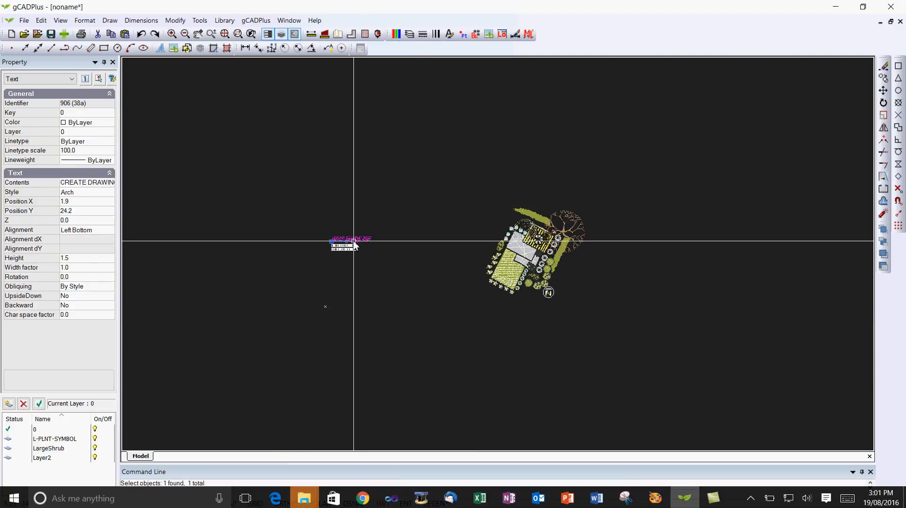
pyautogui.rightClick(403, 273)
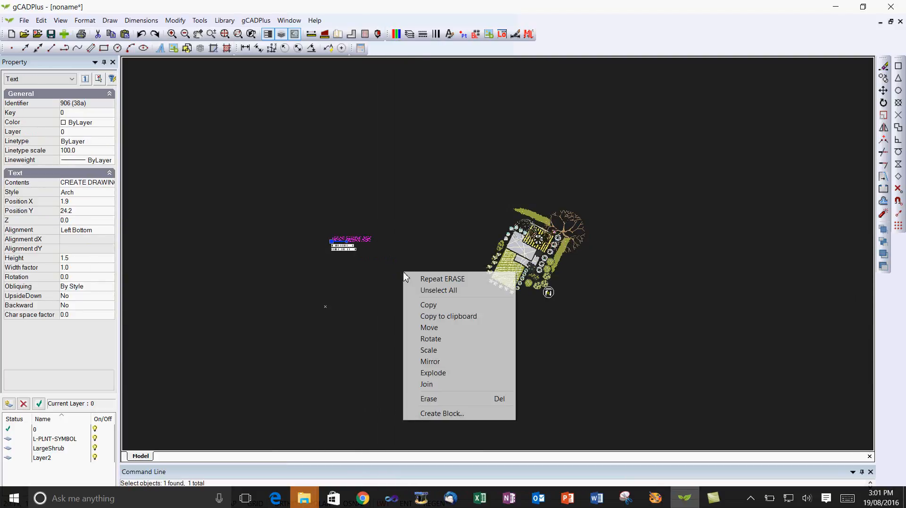
pyautogui.click(439, 398)
pyautogui.scroll(2, 329, 266)
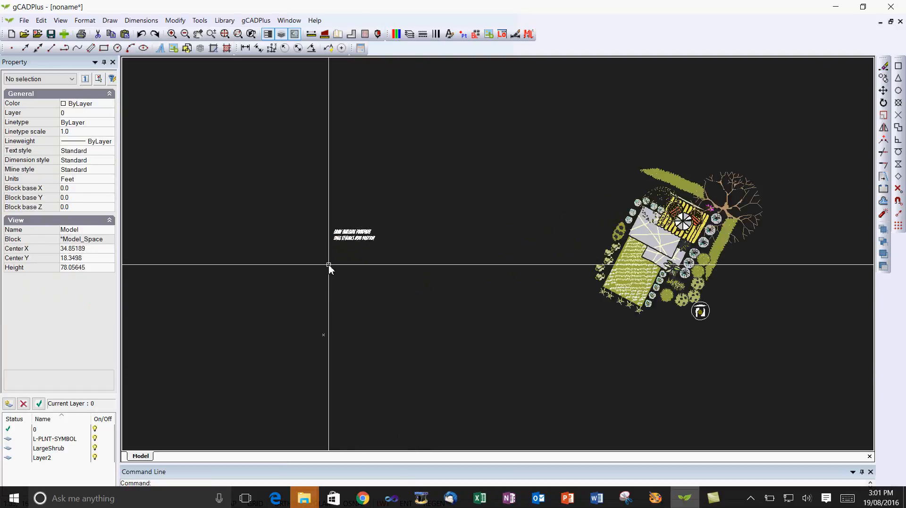
pyautogui.scroll(1, 328, 266)
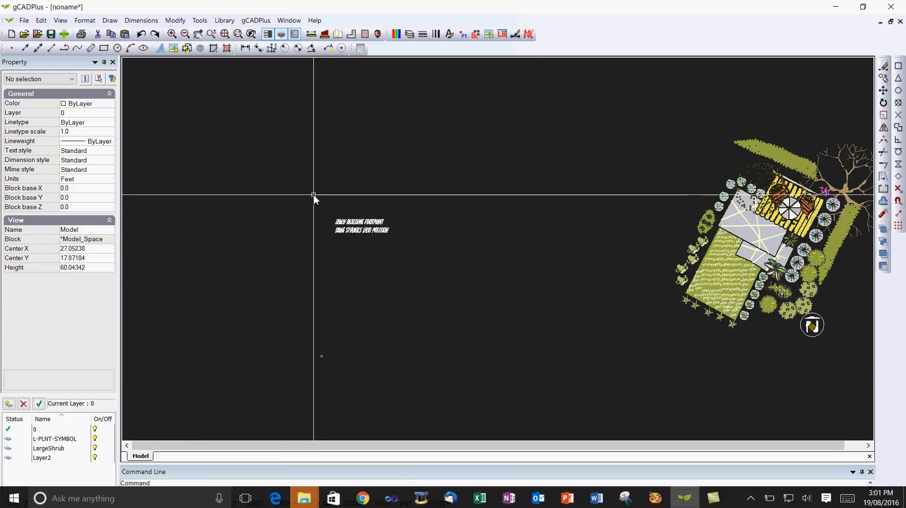
pyautogui.moveTo(314, 195); pyautogui.dragTo(419, 263)
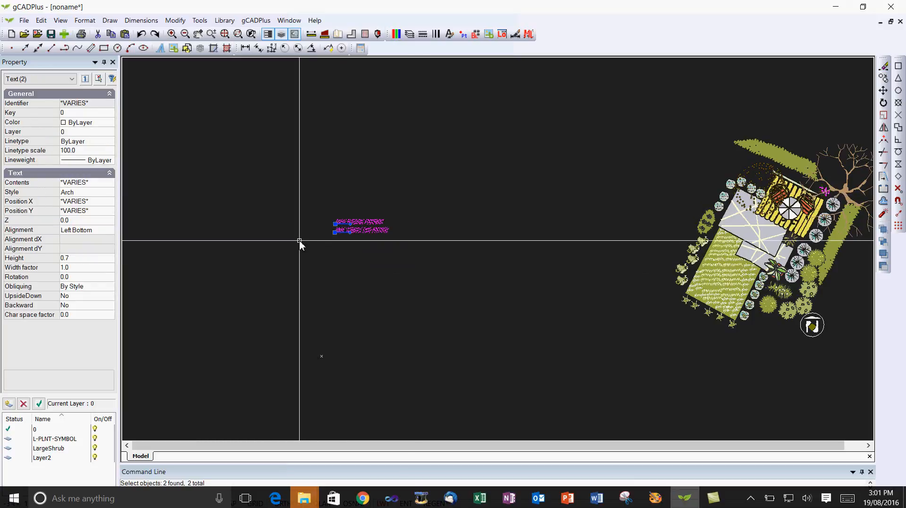
pyautogui.rightClick(356, 269)
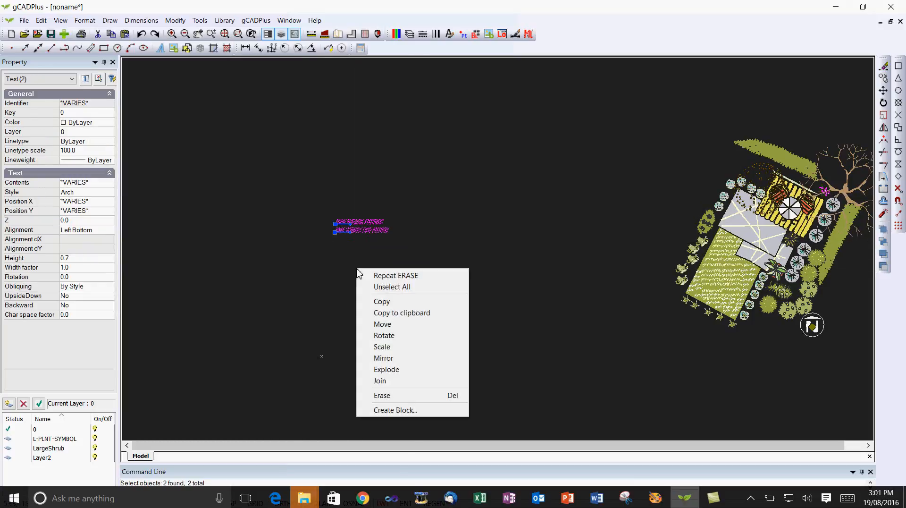
pyautogui.click(384, 396)
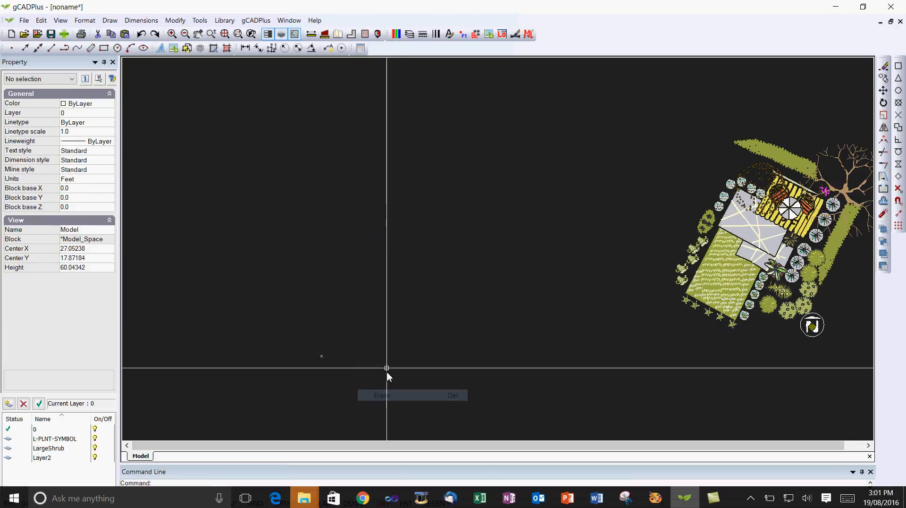
# Step: Inspect the properties of the lone point marker, deselect it and zoom to the drawing's extents
pyautogui.scroll(-1, 397, 253)
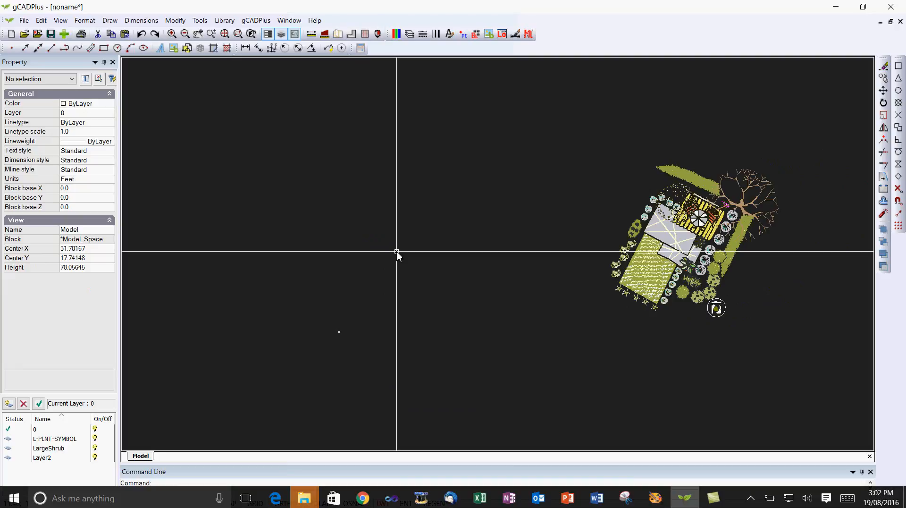
pyautogui.click(343, 338)
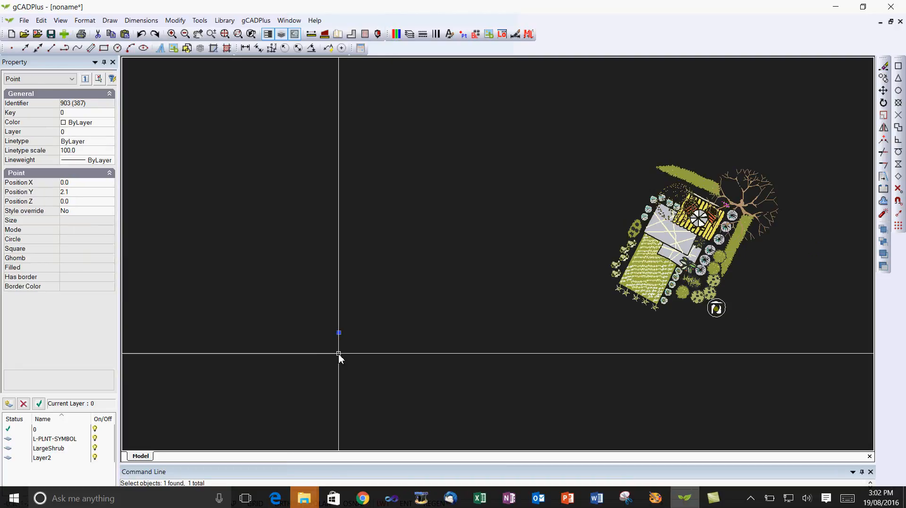
pyautogui.press('Escape')
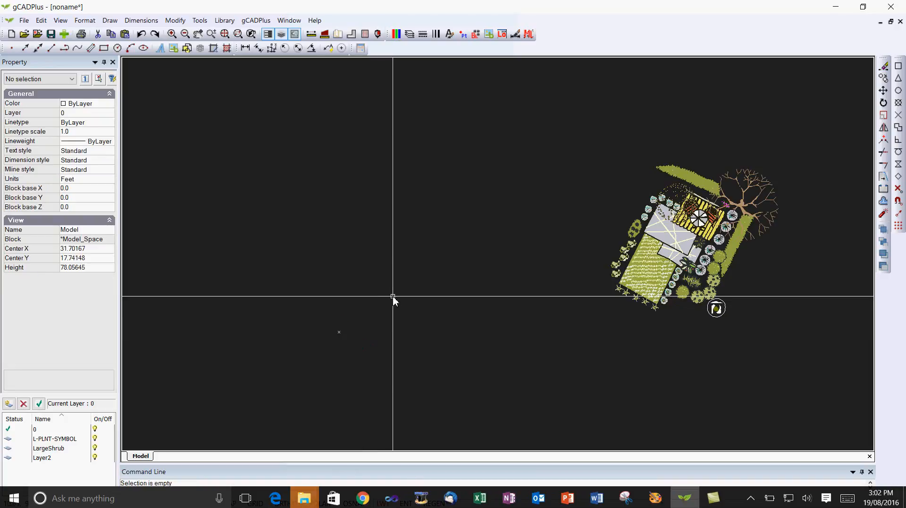
pyautogui.rightClick(401, 260)
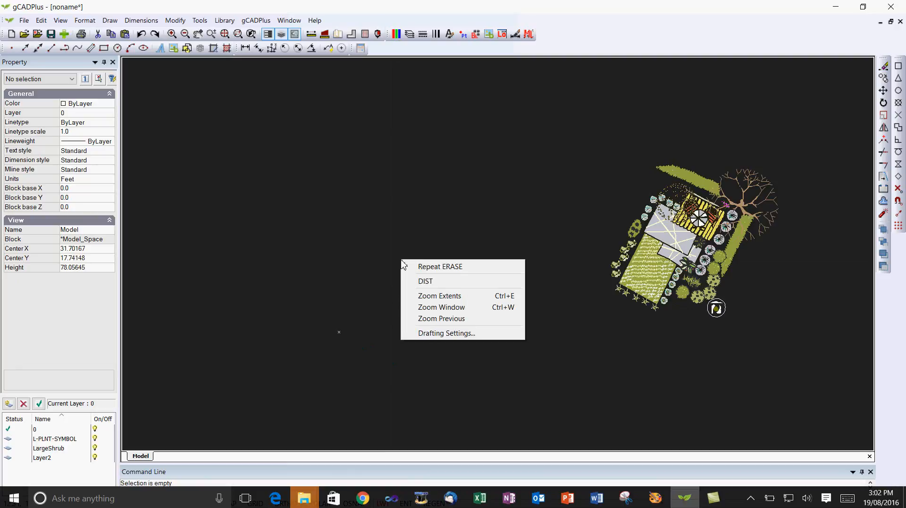
pyautogui.click(442, 295)
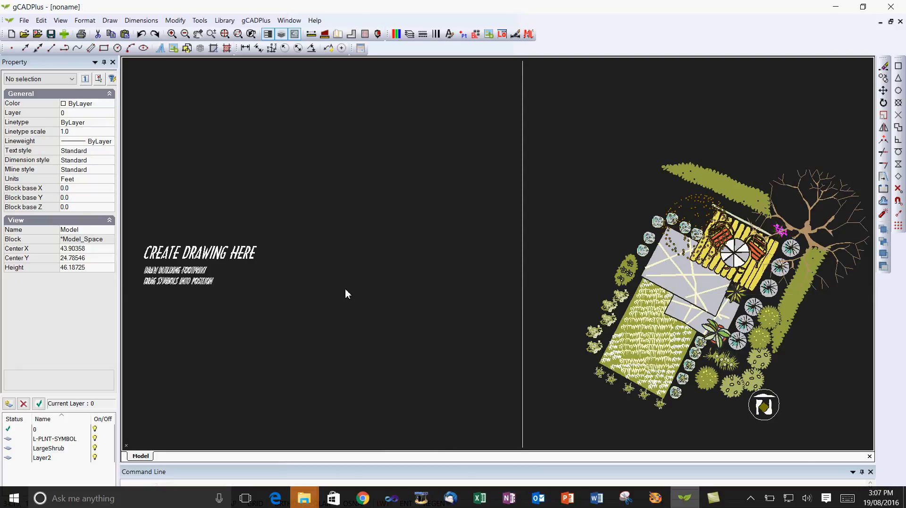
# Step: Change the drawing background color to white
pyautogui.scroll(-1, 390, 259)
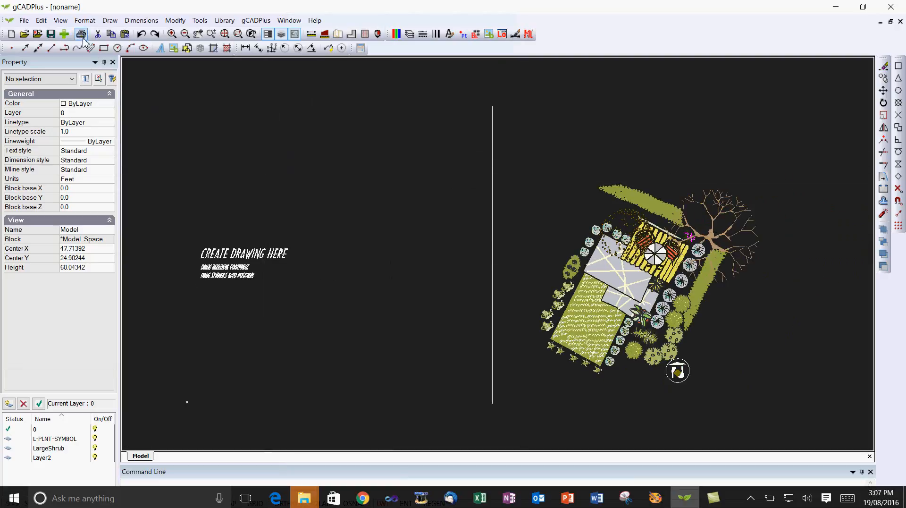
pyautogui.click(61, 21)
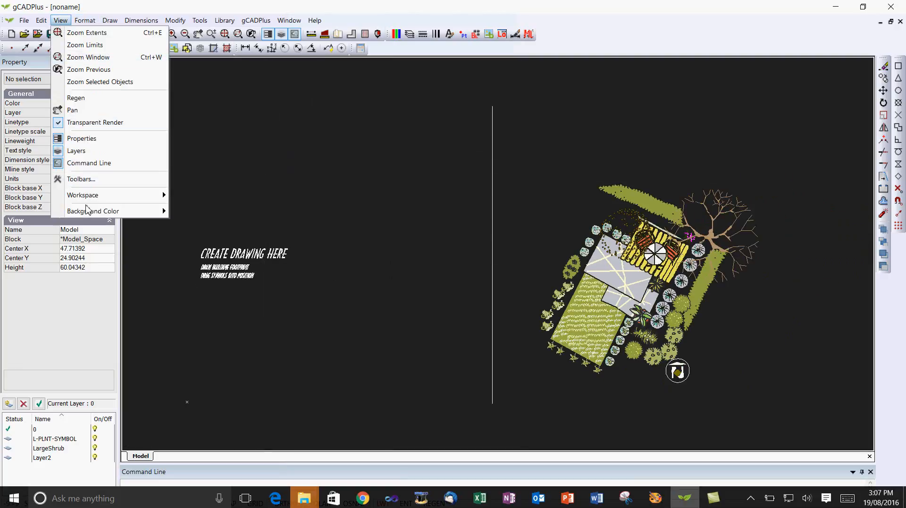
pyautogui.moveTo(116, 213)
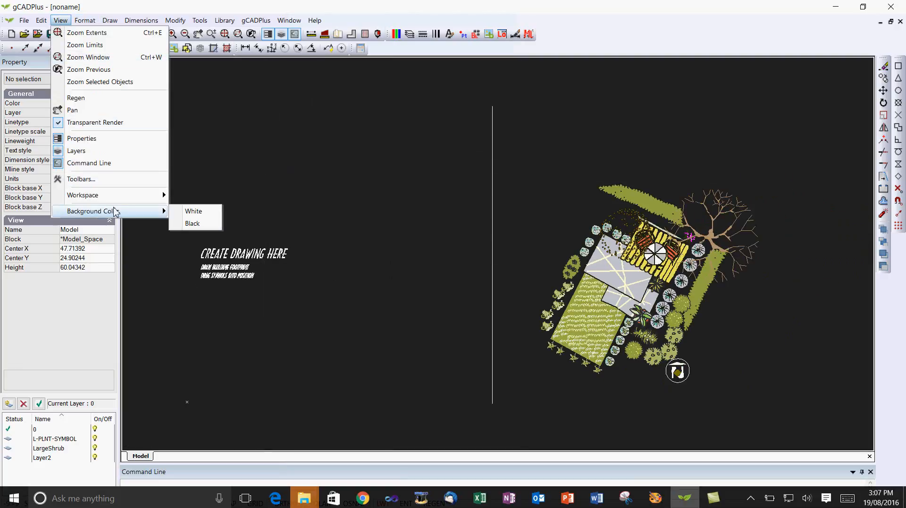
pyautogui.click(194, 213)
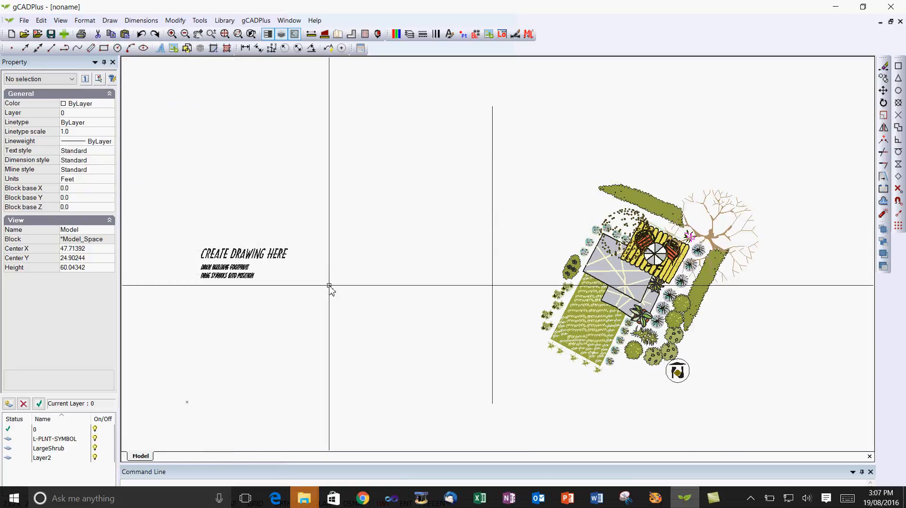
# Step: Erase the vertical divider line between the text and the garden symbols
pyautogui.click(492, 254)
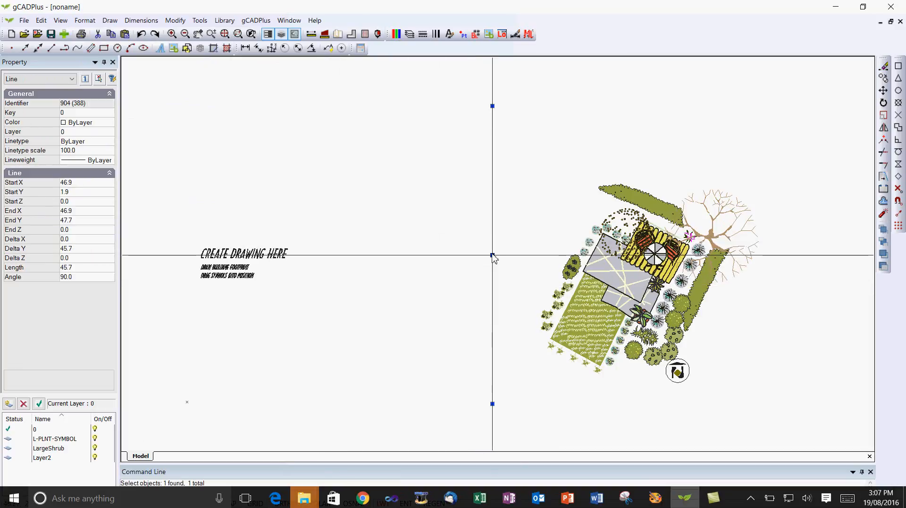
pyautogui.rightClick(384, 288)
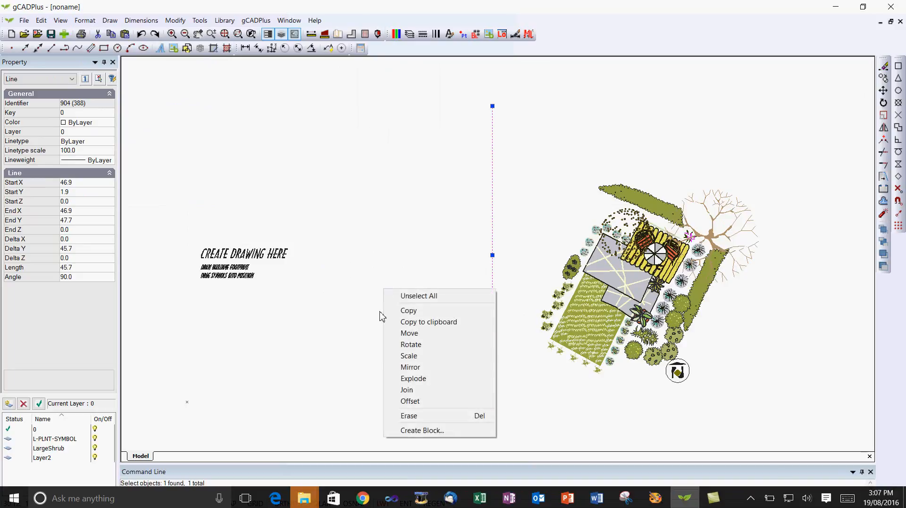
pyautogui.click(409, 416)
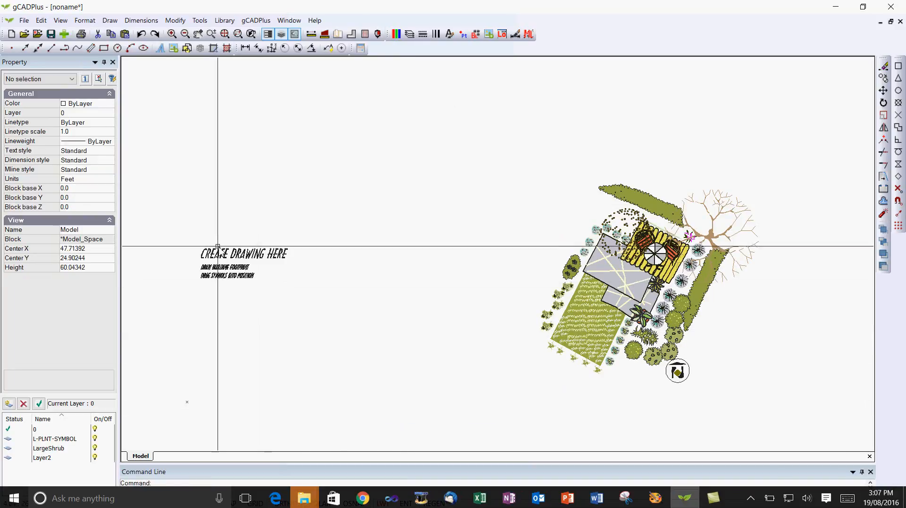
# Step: Inspect the properties of the CREATE DRAWING HERE title and of the first instruction line beneath it, deselecting each one
pyautogui.moveTo(187, 227); pyautogui.dragTo(306, 298)
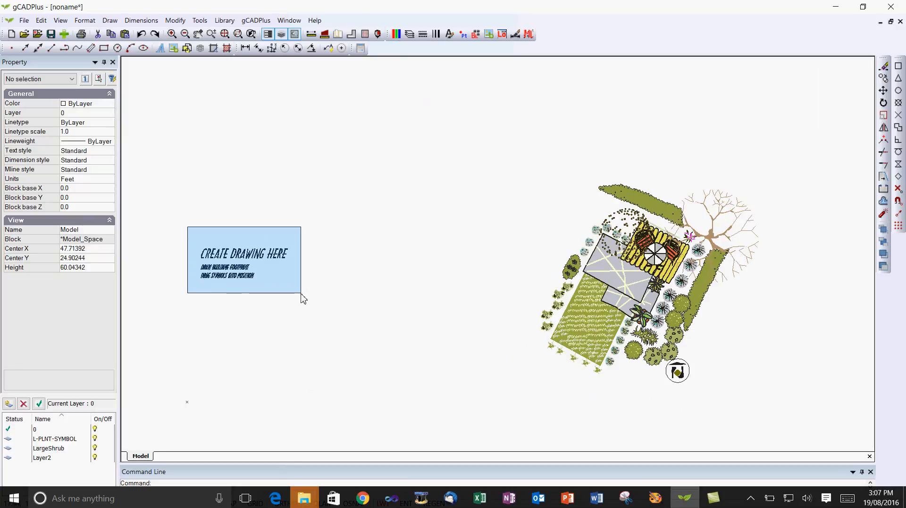
pyautogui.moveTo(304, 296); pyautogui.dragTo(258, 291)
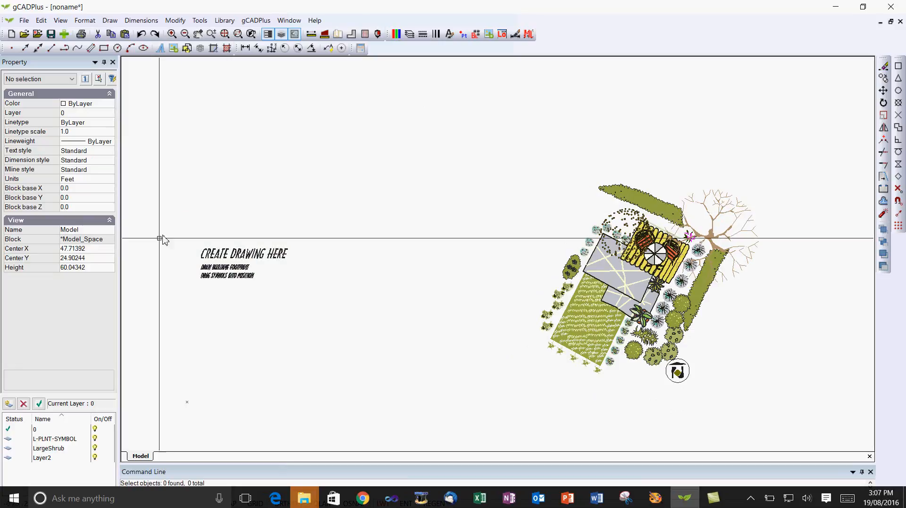
pyautogui.click(238, 254)
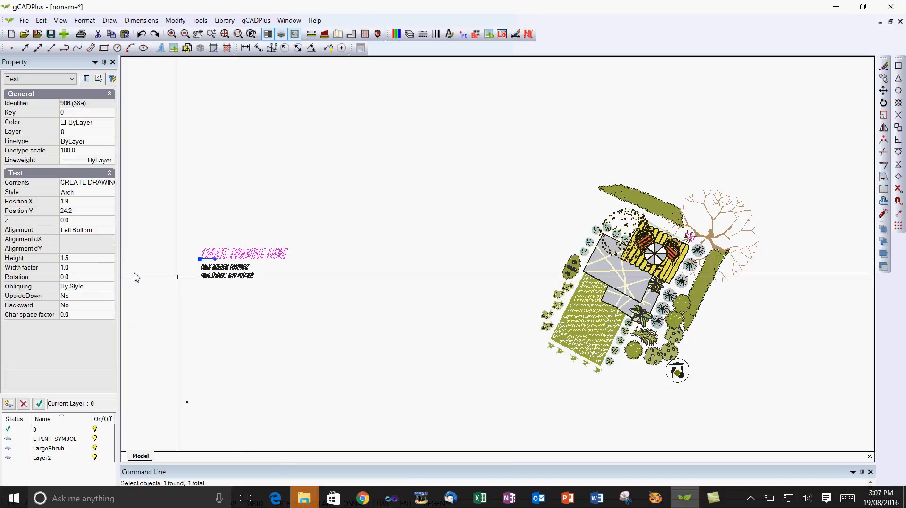
pyautogui.rightClick(307, 308)
pyautogui.click(325, 326)
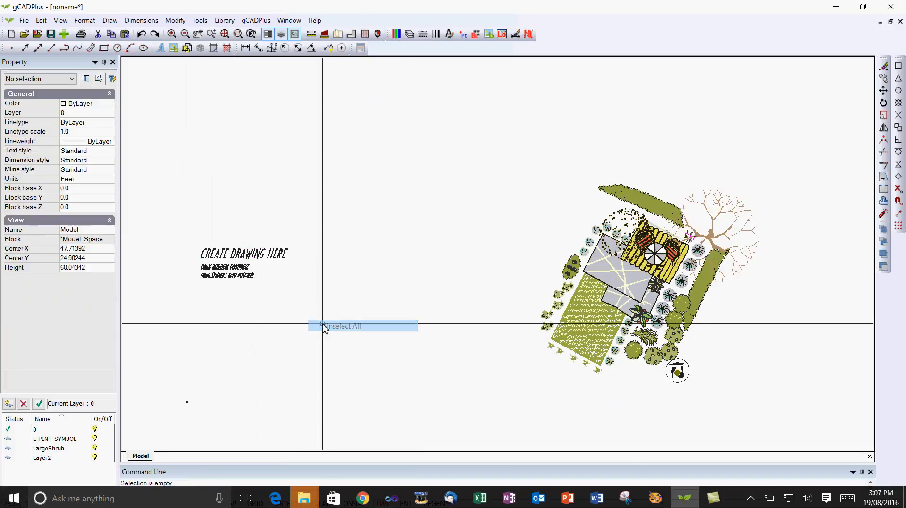
pyautogui.click(237, 268)
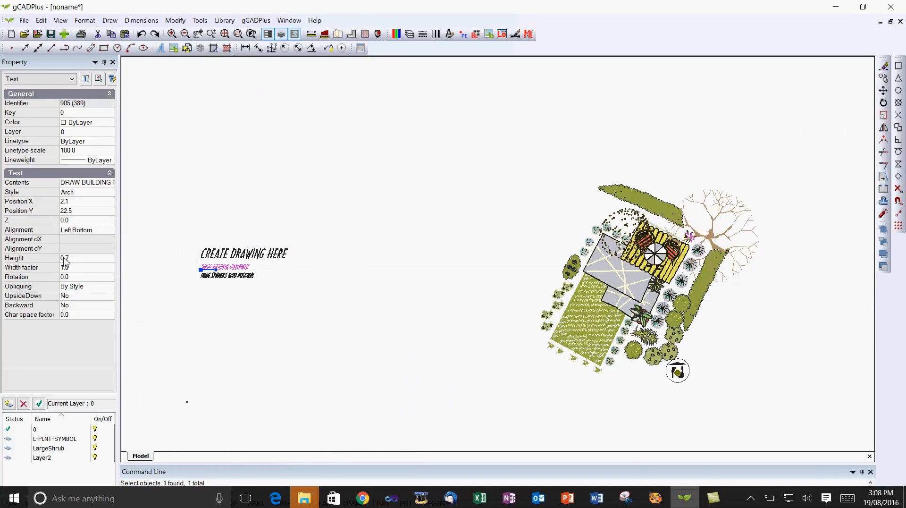
pyautogui.rightClick(262, 326)
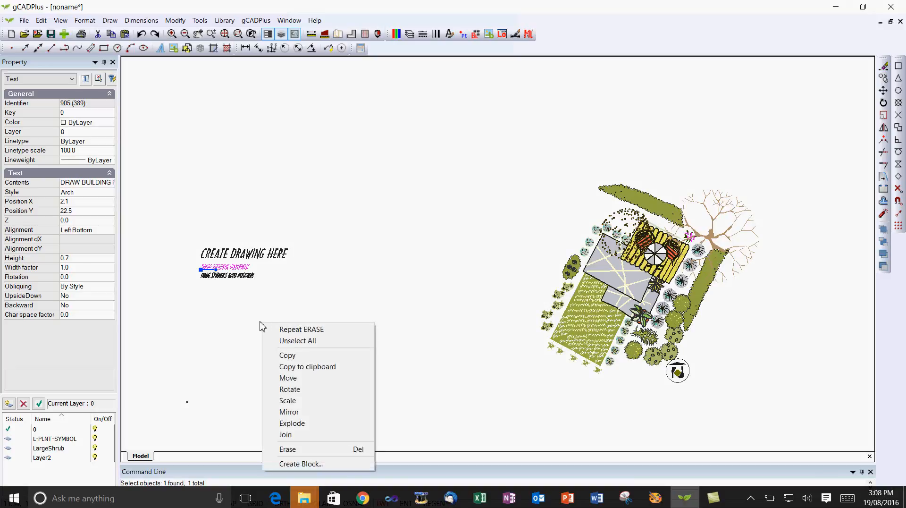
pyautogui.press('Escape')
pyautogui.press('Escape')
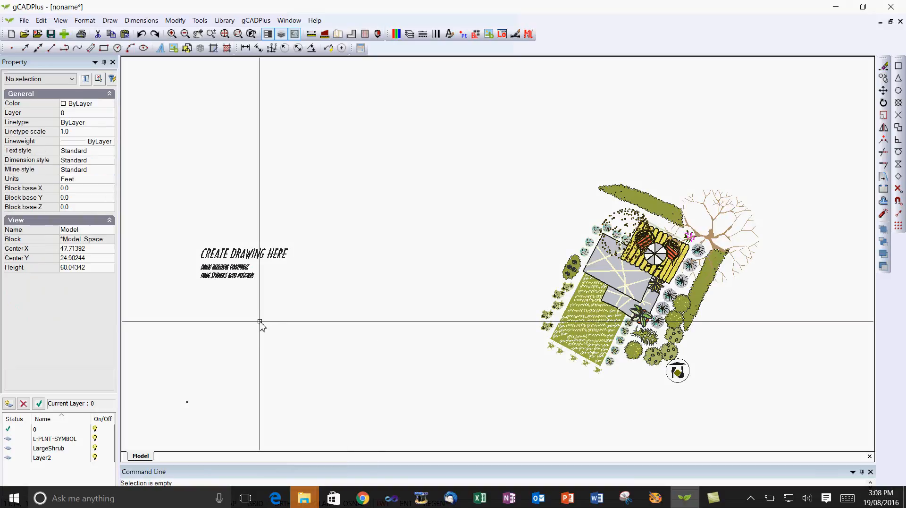
# Step: Erase the CREATE DRAWING HERE title together with the two instruction lines beneath it
pyautogui.moveTo(183, 231); pyautogui.dragTo(306, 305)
pyautogui.rightClick(367, 310)
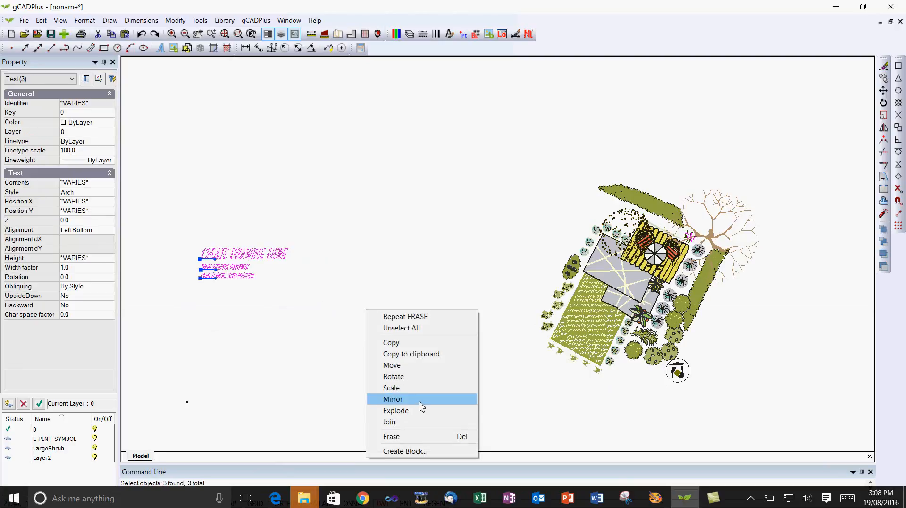
pyautogui.click(400, 435)
# Step: Measure a distance across the open drawing space and inspect the properties of the lone point marker
pyautogui.scroll(-1, 462, 287)
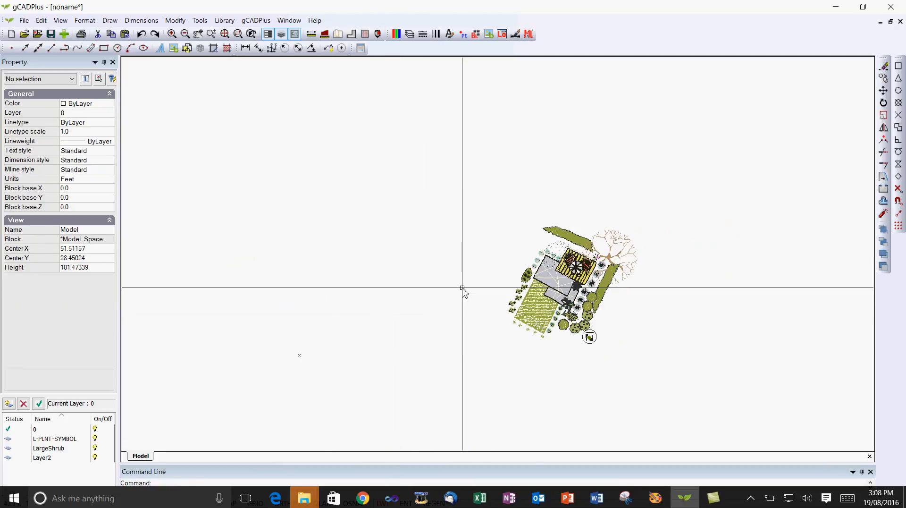
pyautogui.click(311, 47)
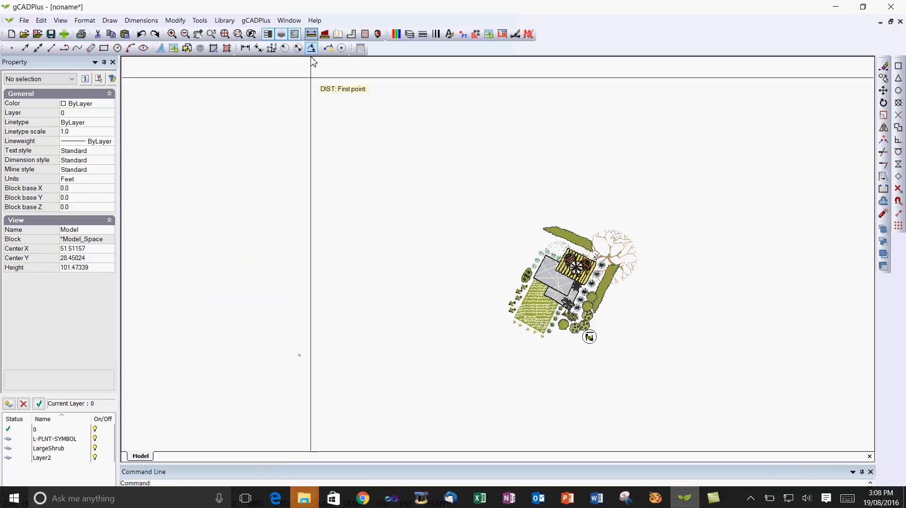
pyautogui.click(141, 283)
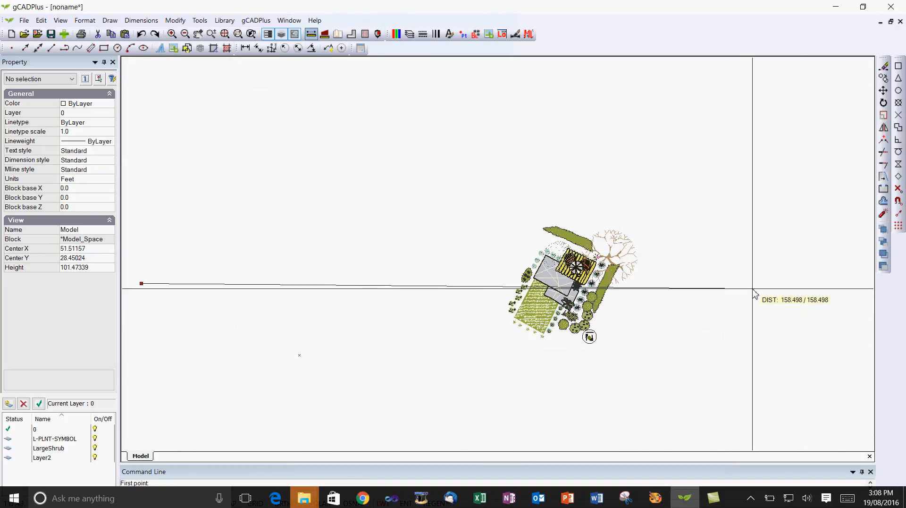
pyautogui.click(360, 264)
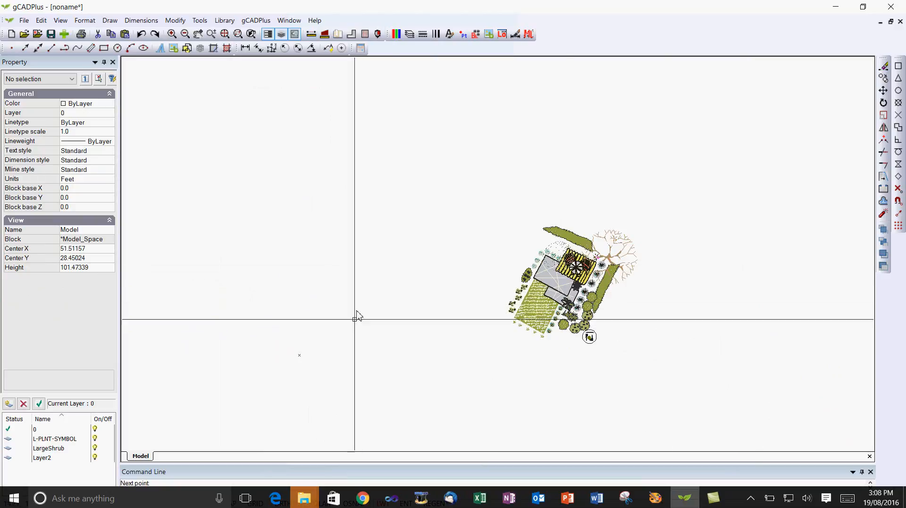
pyautogui.click(299, 356)
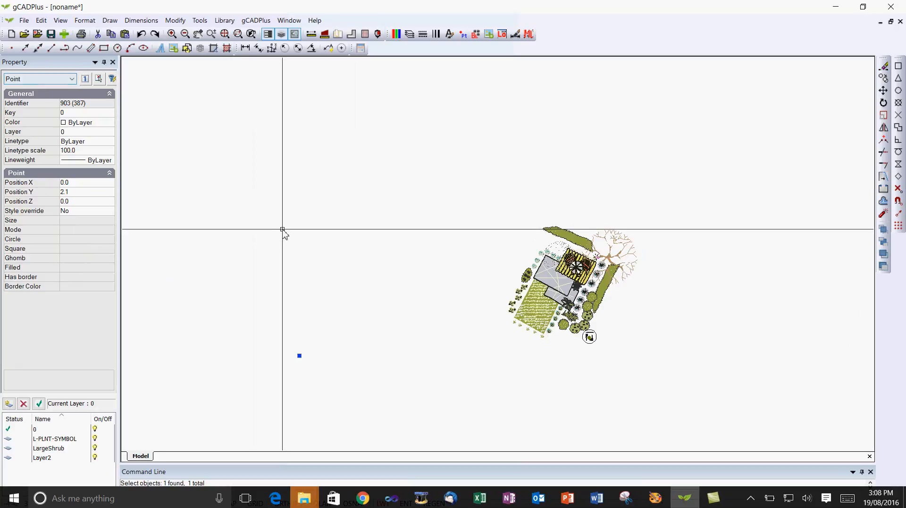
pyautogui.press('Escape')
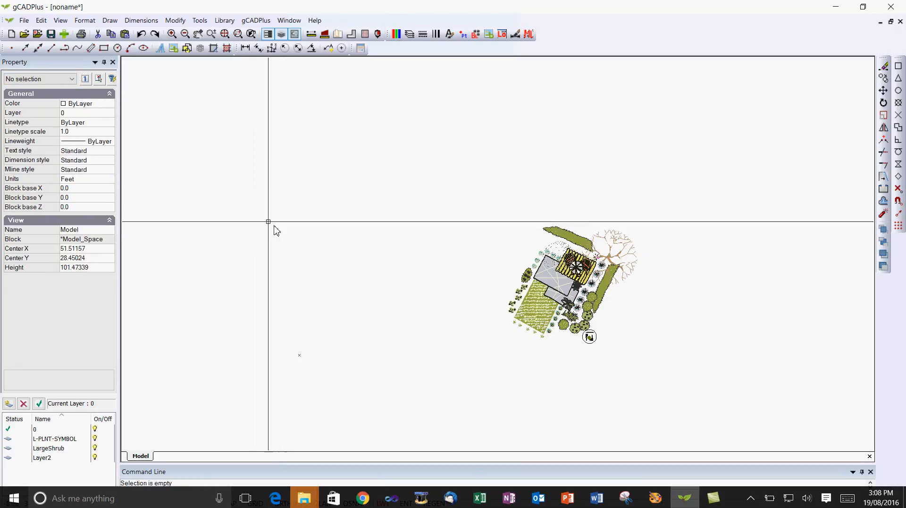
# Step: Place five more points close to the existing point marker and end the Point command
pyautogui.click(110, 20)
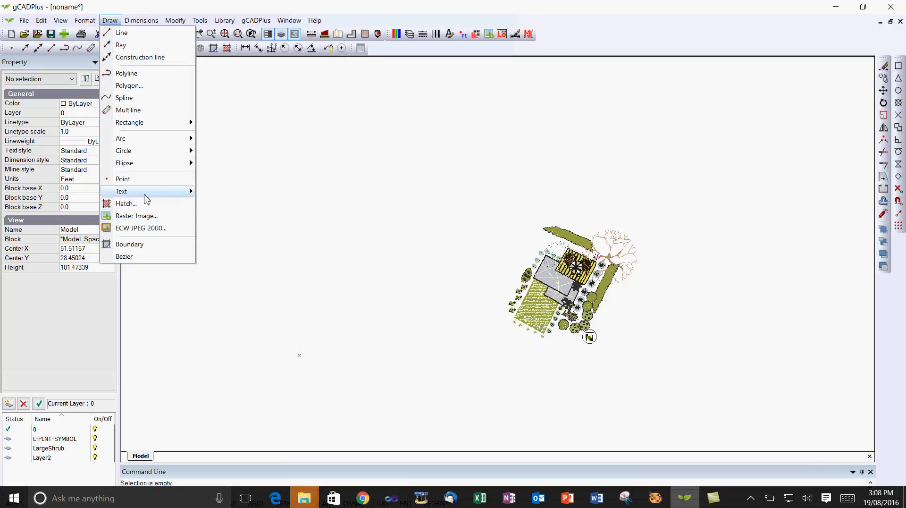
pyautogui.click(124, 180)
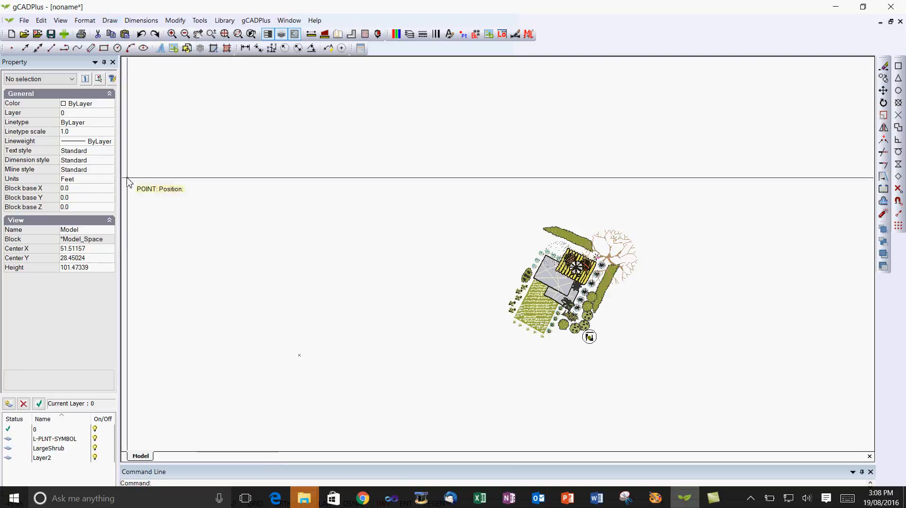
pyautogui.click(309, 362)
pyautogui.click(326, 361)
pyautogui.click(318, 348)
pyautogui.click(309, 343)
pyautogui.rightClick(338, 348)
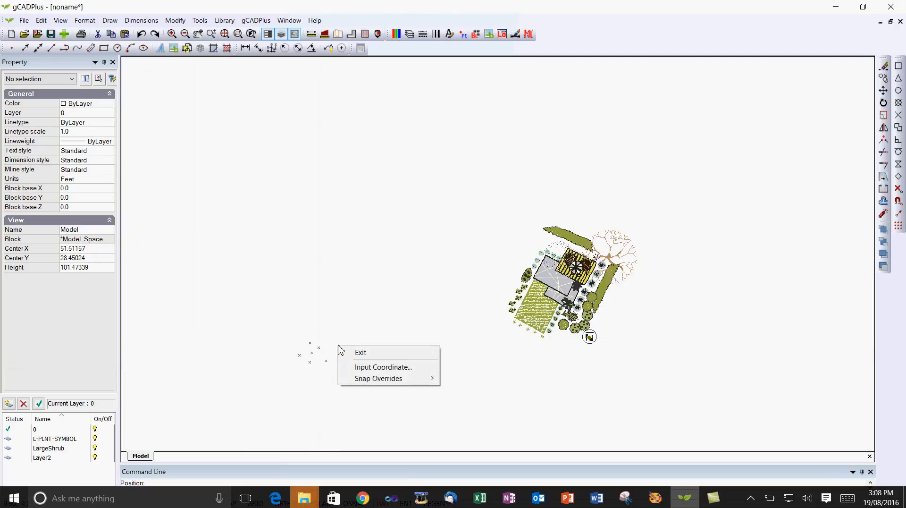
pyautogui.click(355, 352)
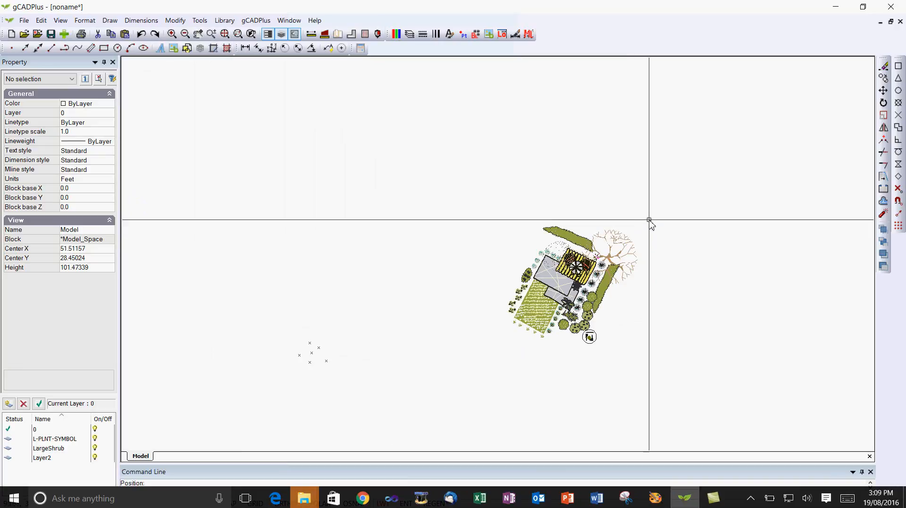
# Step: Change the drawing background color to black
pyautogui.rightClick(405, 265)
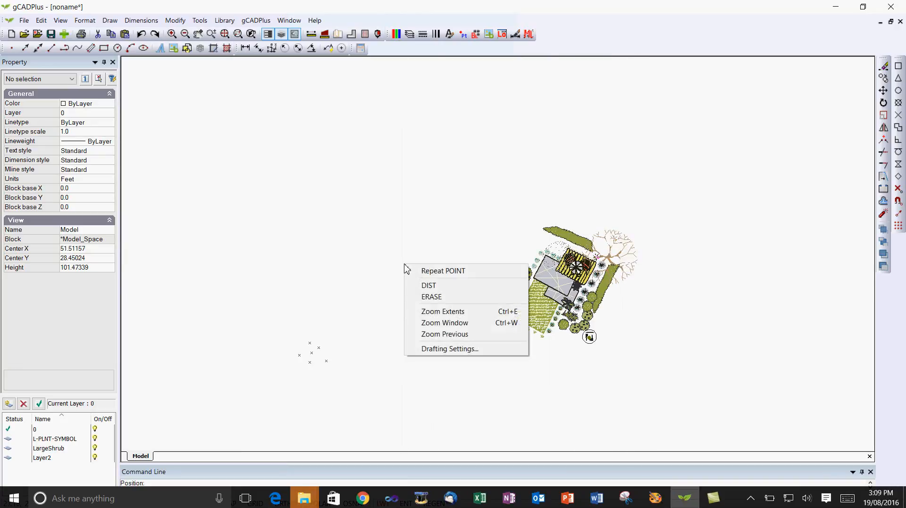
pyautogui.click(439, 313)
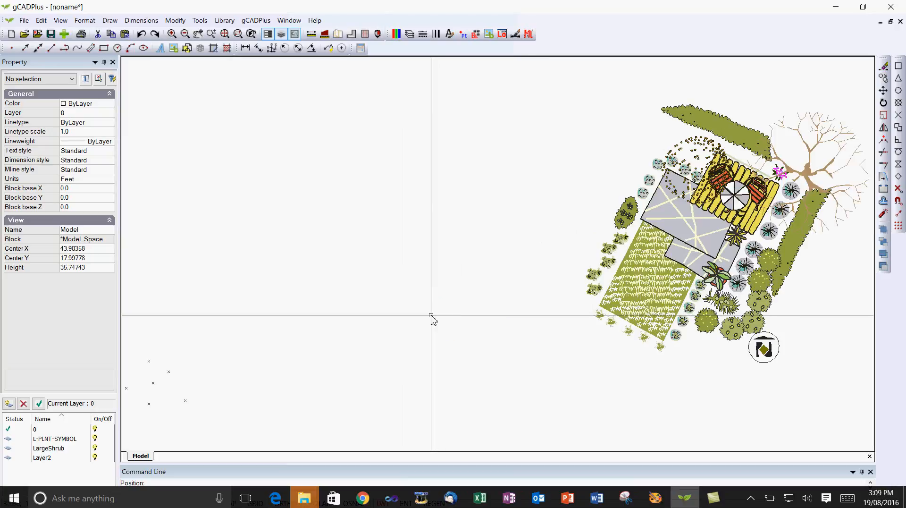
pyautogui.click(65, 22)
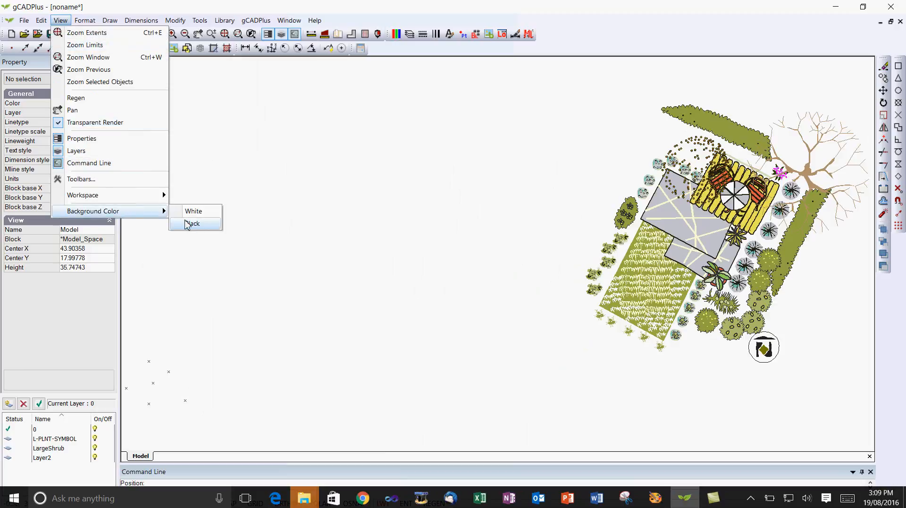
pyautogui.click(192, 224)
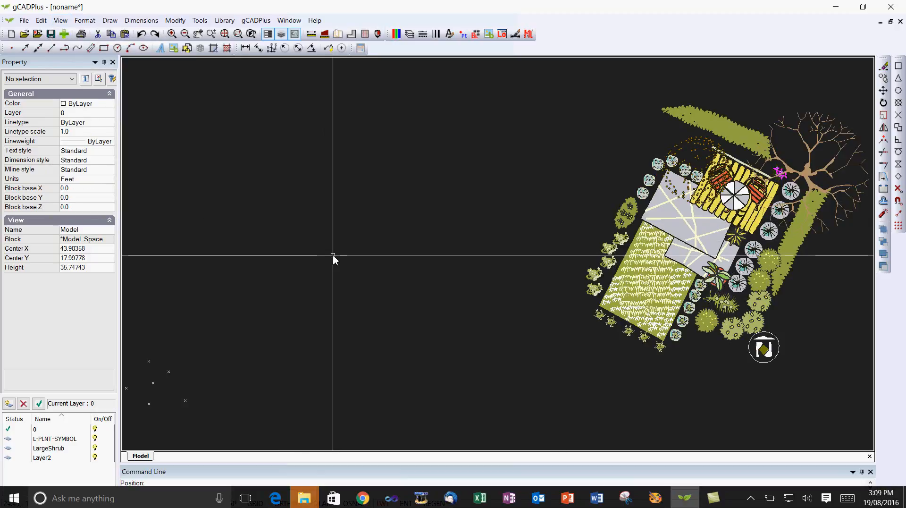